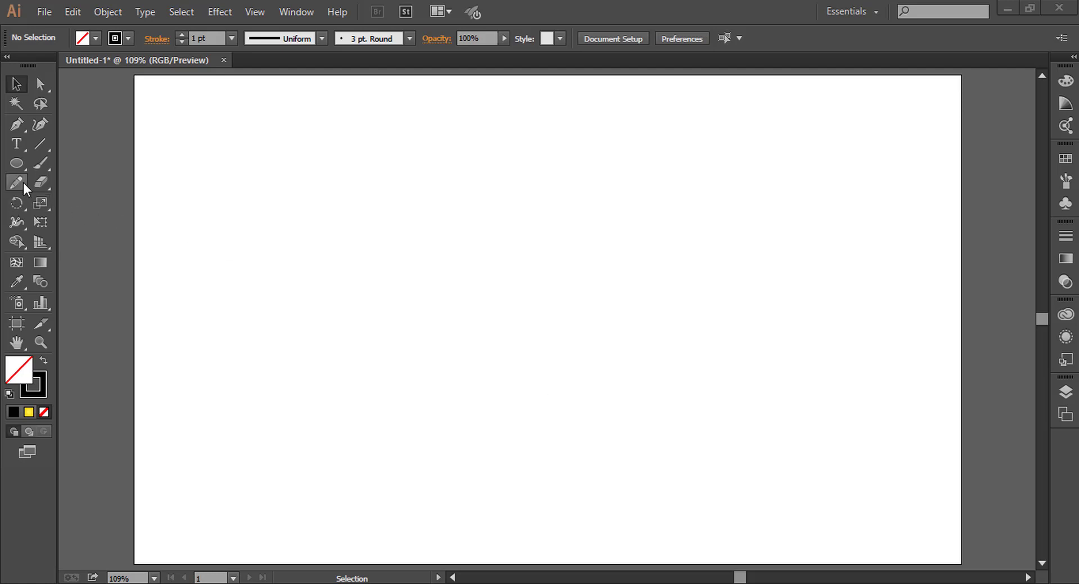
- Draw a circle with a light orange #f9bb4b fill and no stroke
left_click_drag(15, 163, 76, 199)
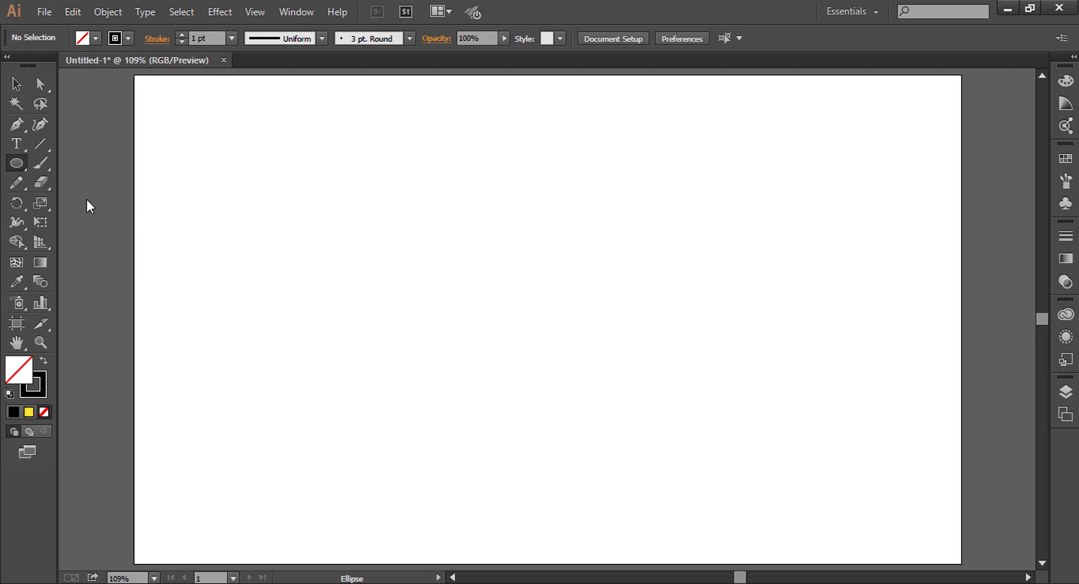
left_click_drag(493, 222, 569, 286)
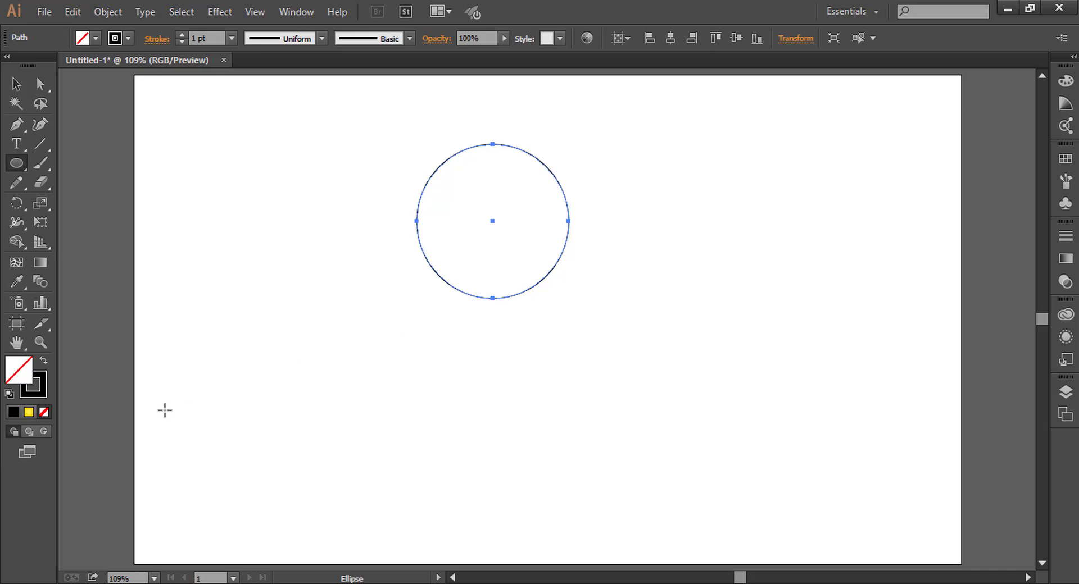
left_click(43, 363)
double_click(18, 370)
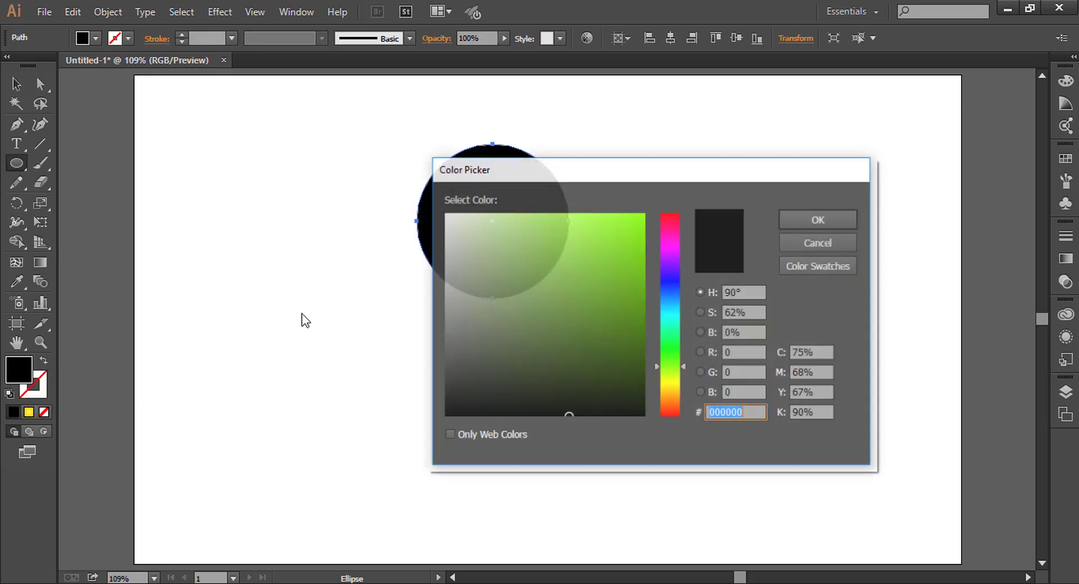
left_click(669, 396)
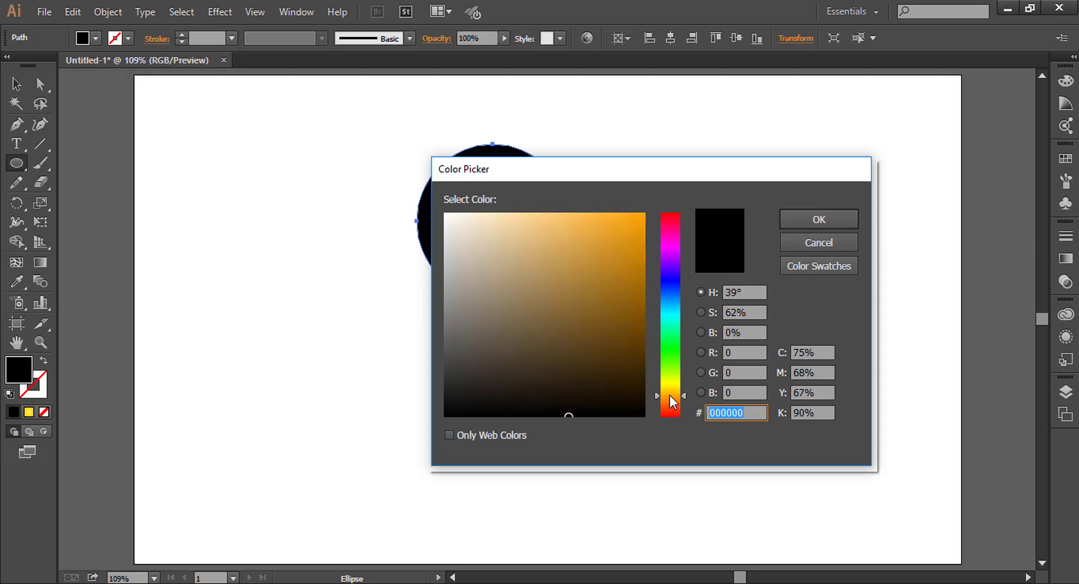
left_click(584, 217)
left_click(788, 222)
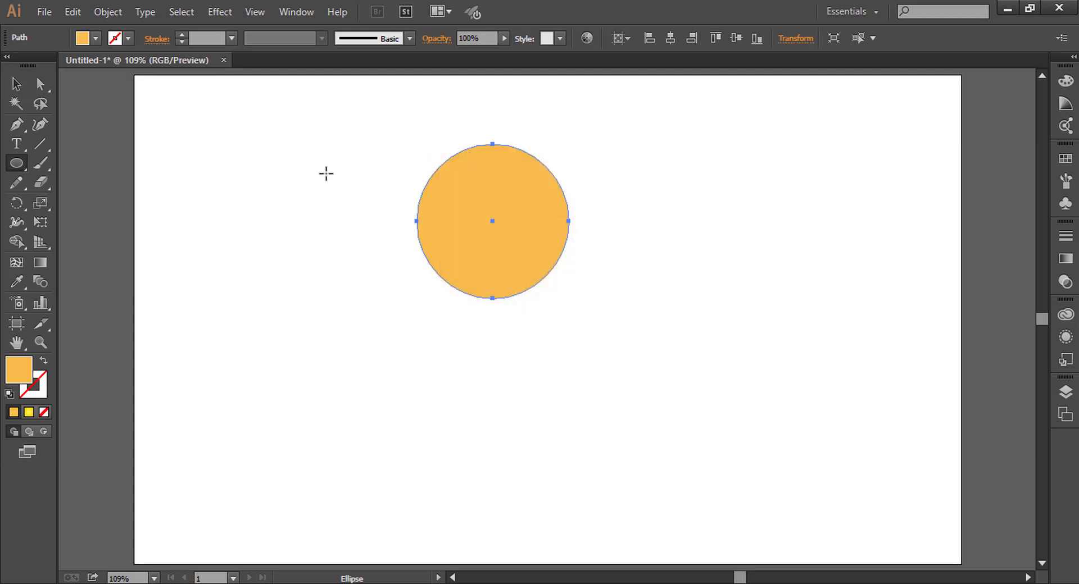
- Move the orange circle down and to the right on the artboard
left_click(19, 91)
left_click(352, 207)
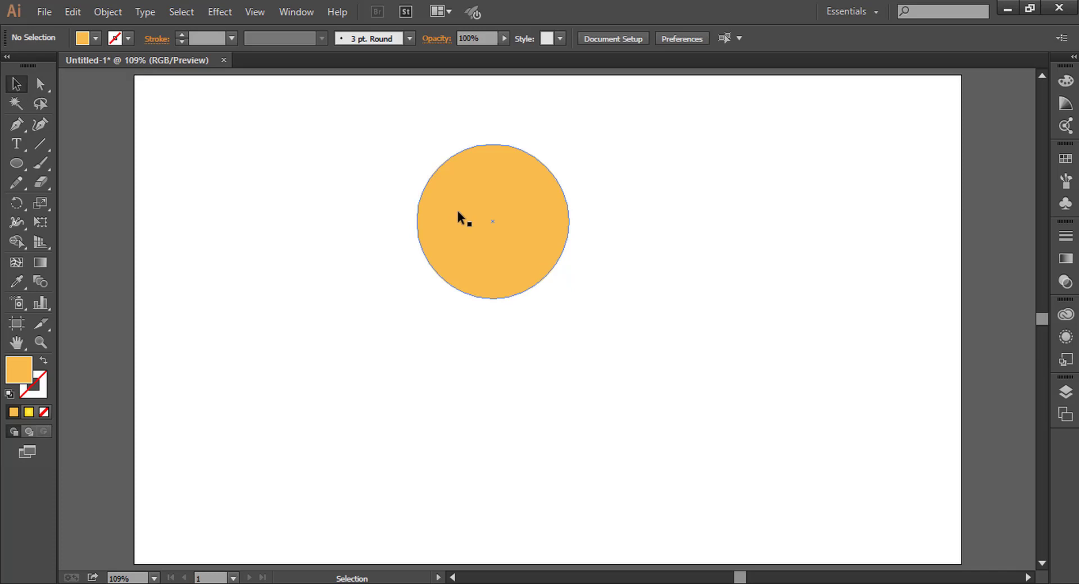
left_click_drag(492, 229, 541, 256)
left_click(17, 163)
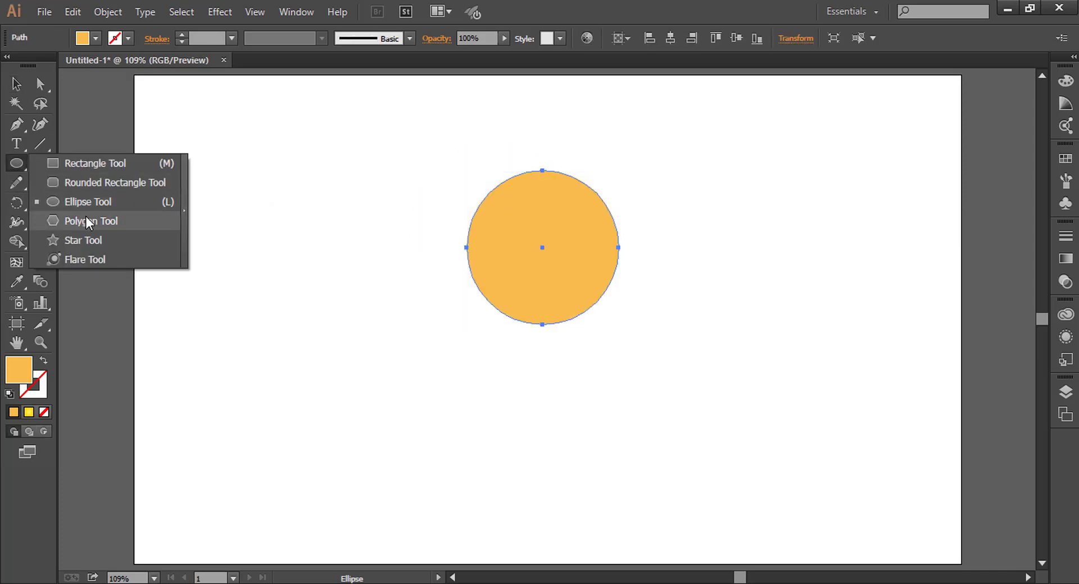
- Draw an orange rectangle below the circle and raise it to overlap the circle's bottom
left_click(90, 163)
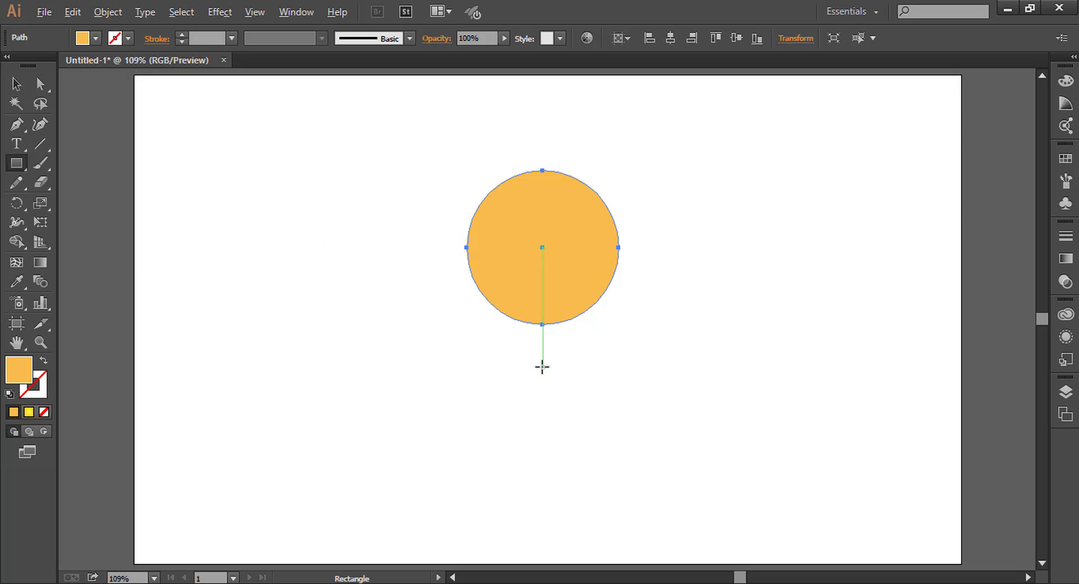
mouse_move(542, 367)
left_mouse_down()
mouse_move(580, 382)
mouse_move(552, 378)
mouse_move(585, 393)
mouse_move(573, 405)
mouse_move(587, 401)
left_mouse_up()
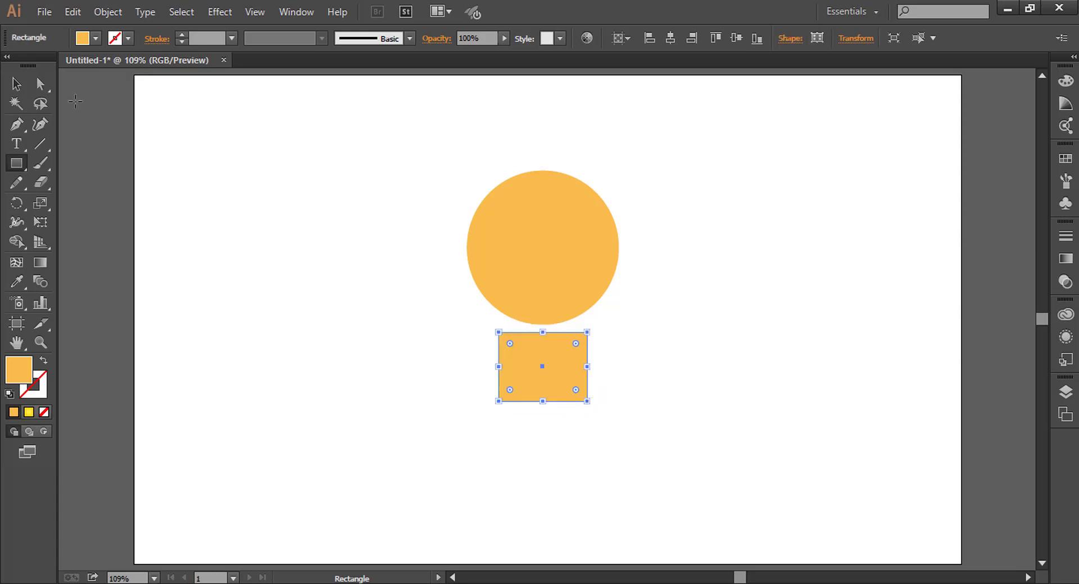
left_click(17, 85)
left_click(457, 387)
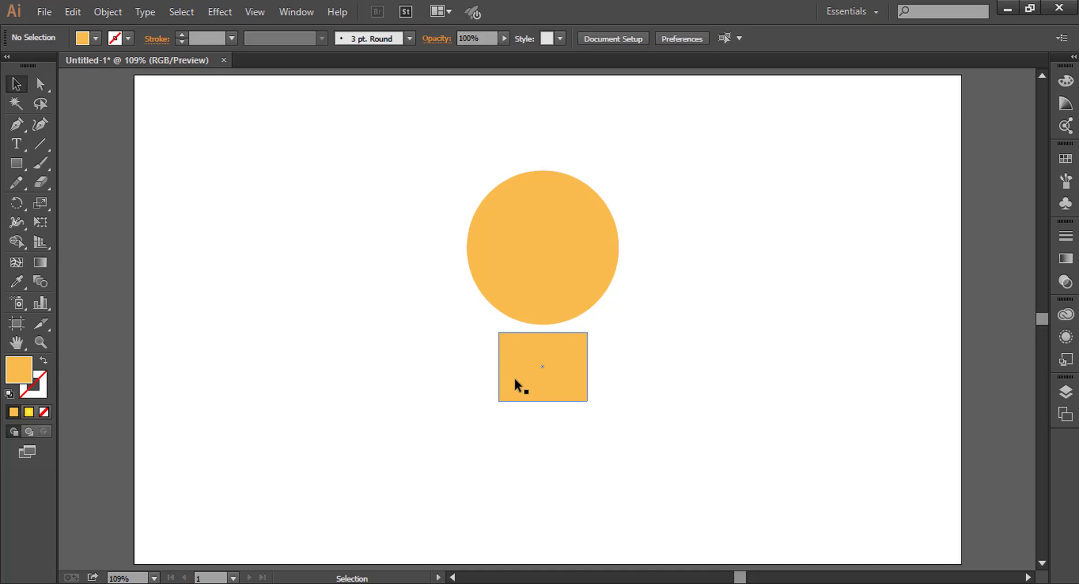
left_click_drag(514, 379, 517, 345)
left_click(409, 267)
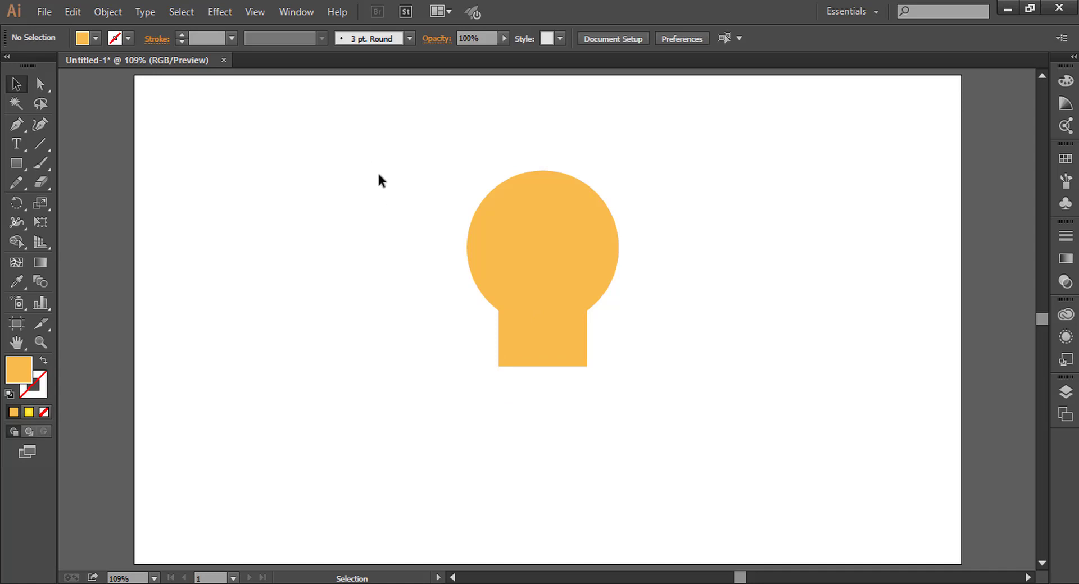
- Unite the circle and rectangle into one path with Pathfinder's Unite
left_click_drag(372, 162, 758, 440)
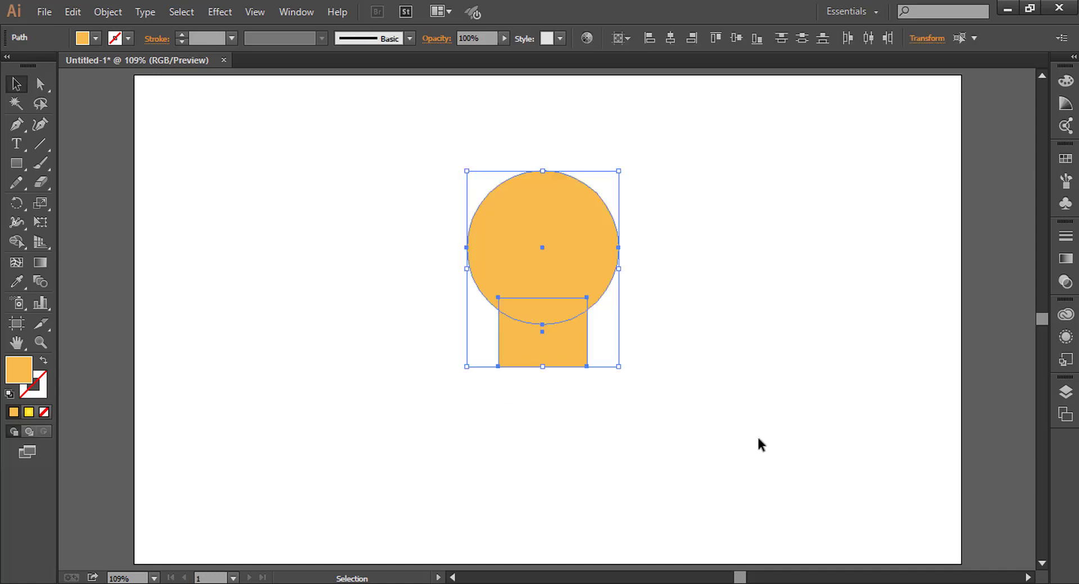
left_click(295, 12)
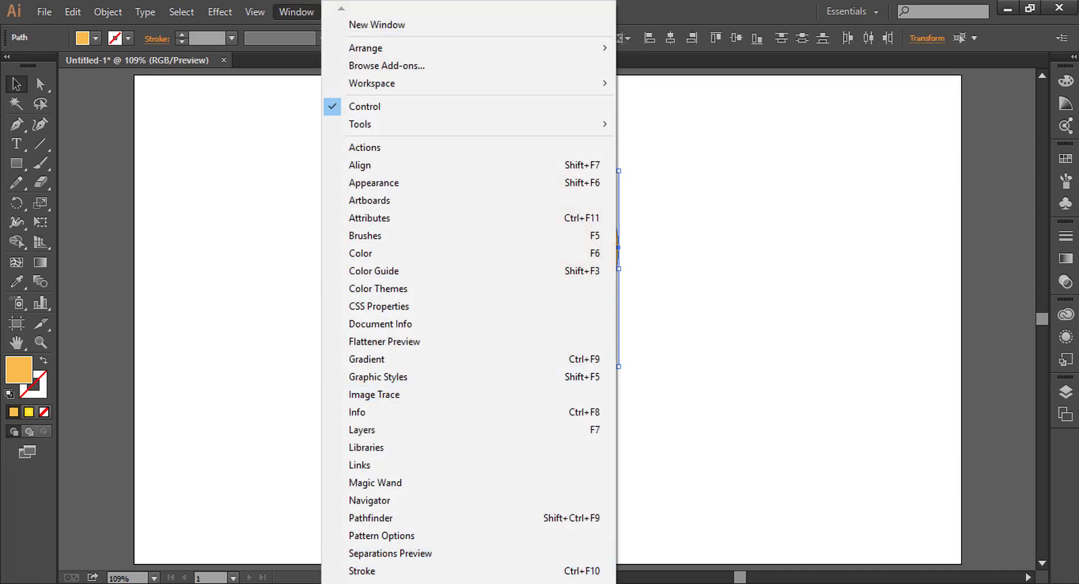
left_click(396, 518)
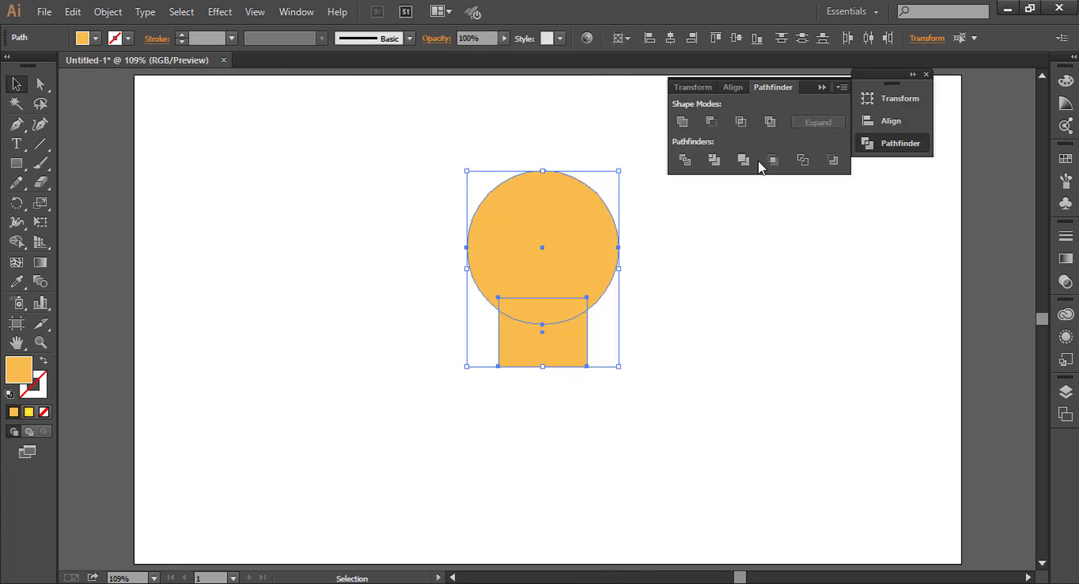
left_click(683, 122)
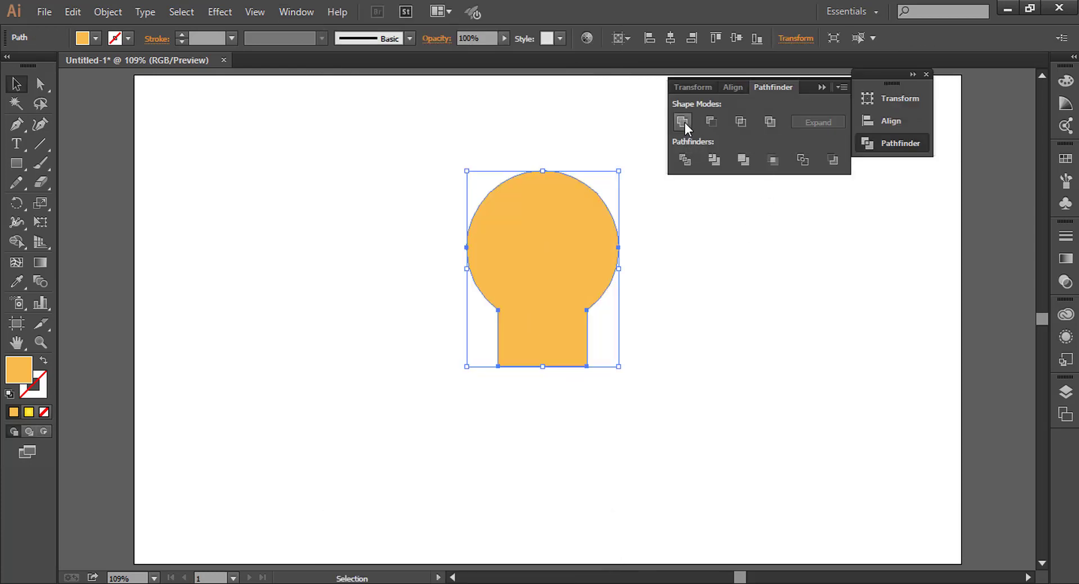
left_click(721, 352)
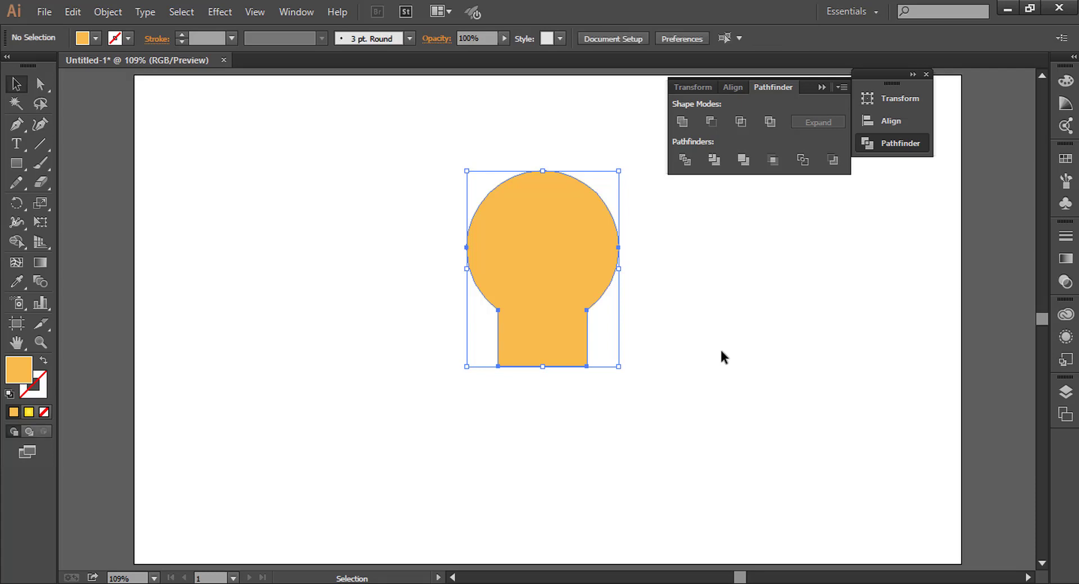
- Round the corners where the globe meets the neck to about 44 px
left_click(40, 86)
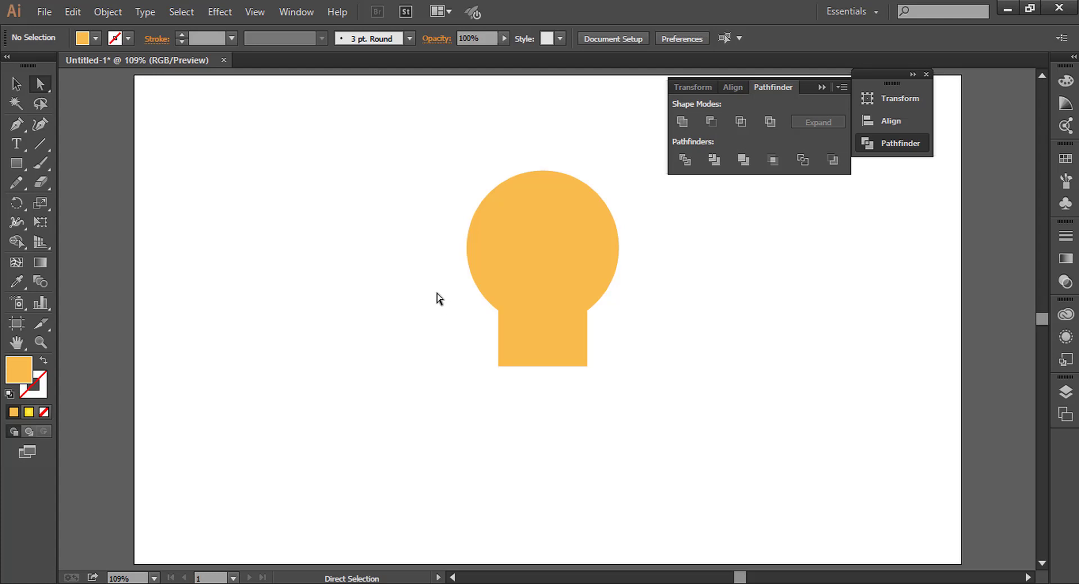
left_click_drag(428, 281, 571, 324)
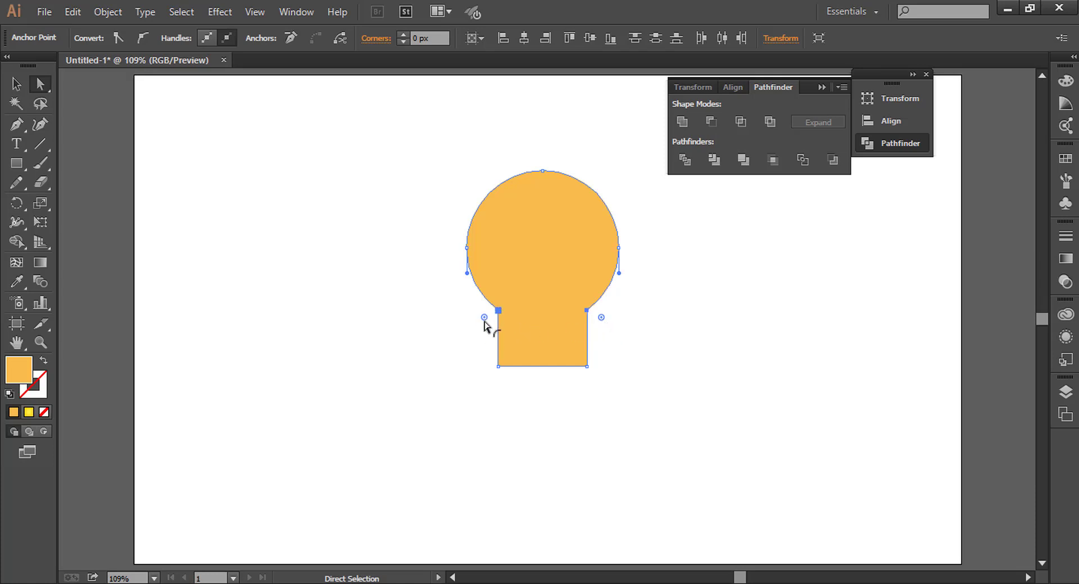
left_click_drag(485, 323, 440, 351)
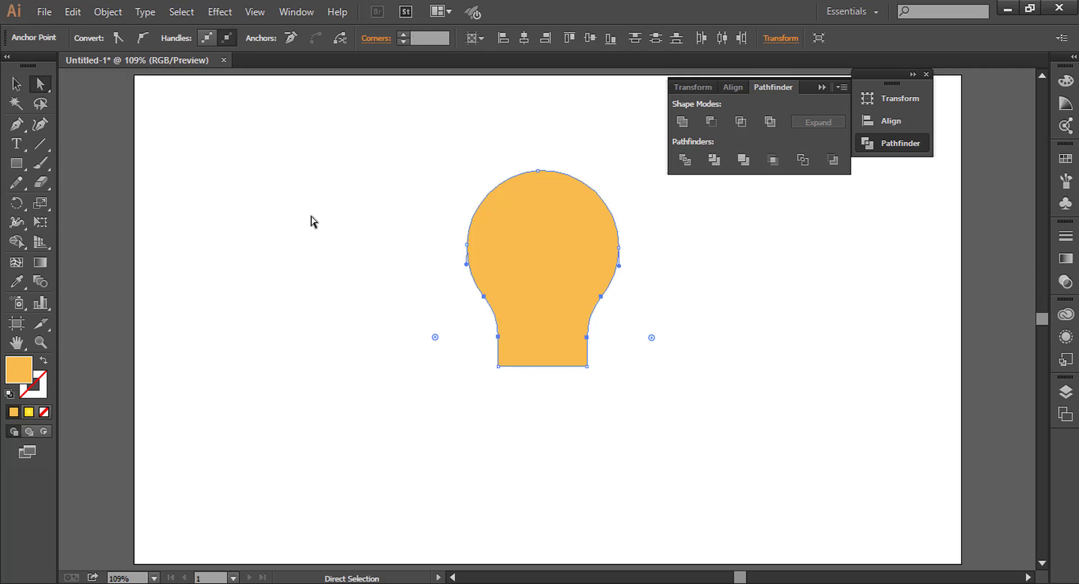
- Shift the bulb shape up and to the left
left_click(17, 84)
left_click(285, 293)
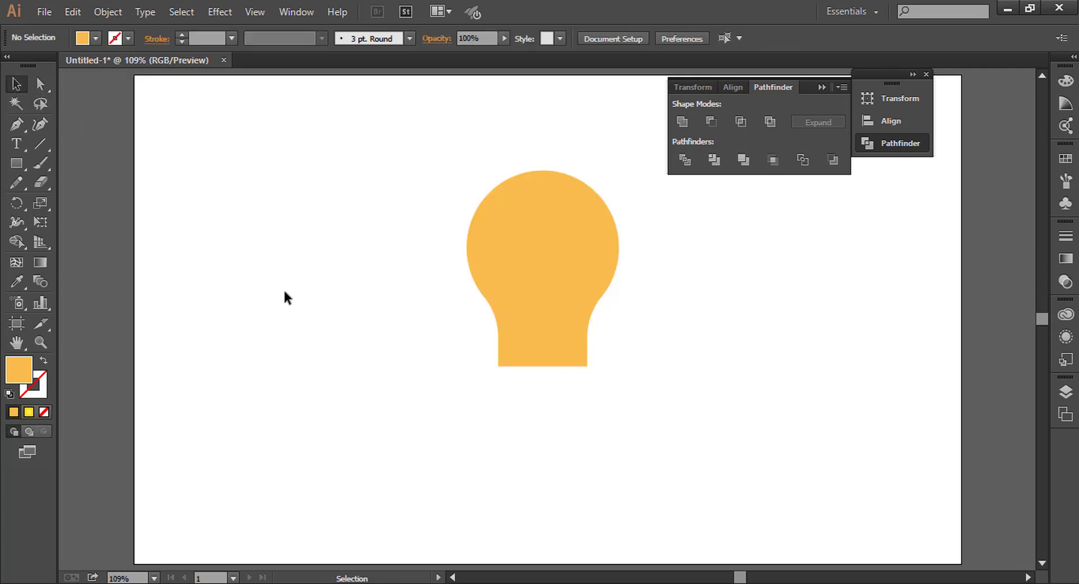
left_click_drag(558, 264, 509, 249)
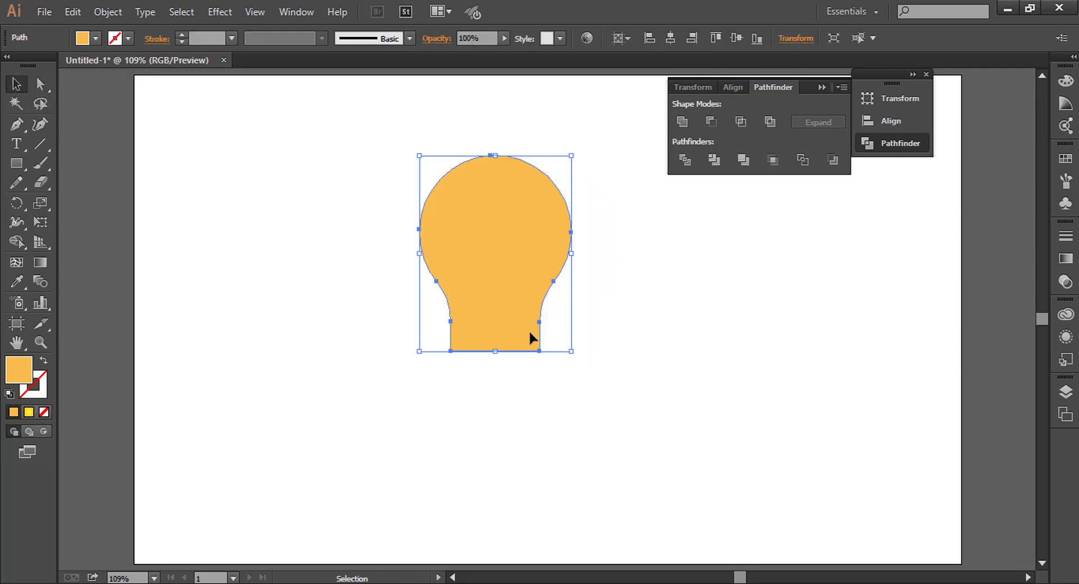
left_click(581, 412)
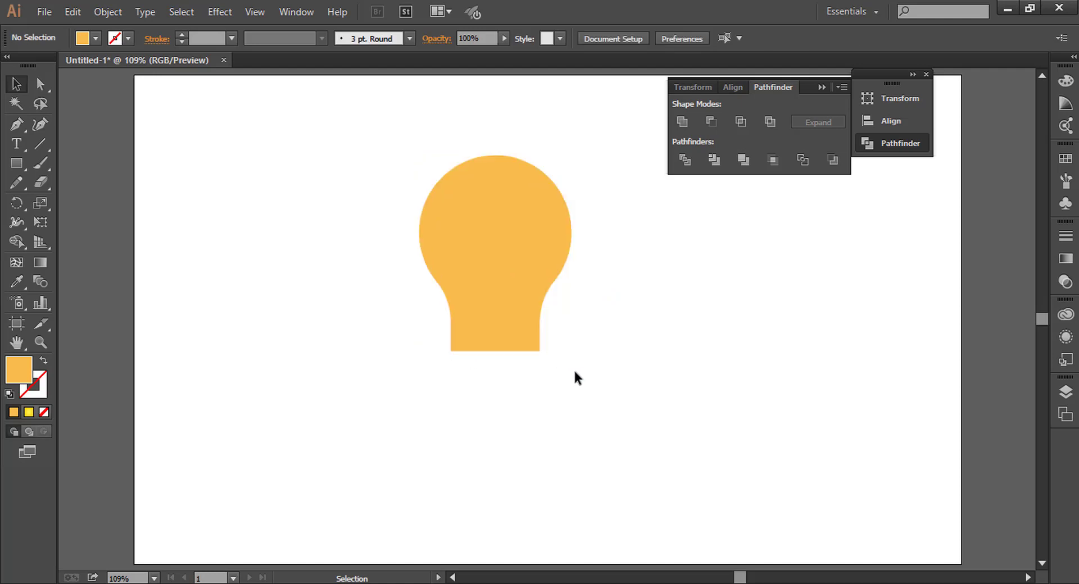
- Add a thin 95 by 15 px orange bar centred just under the bulb's neck
left_click_drag(498, 325, 484, 306)
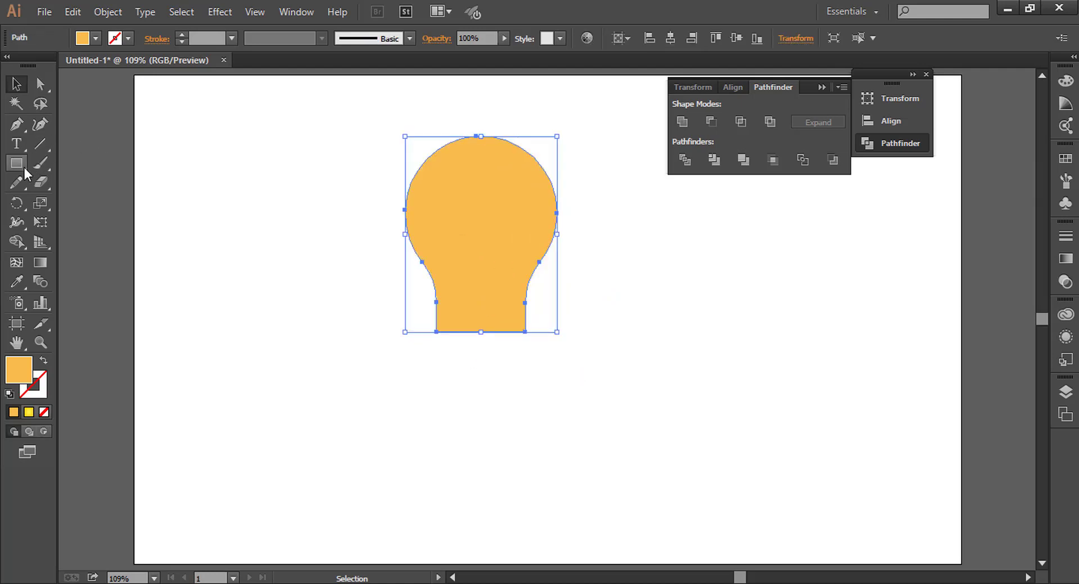
left_click_drag(19, 165, 59, 165)
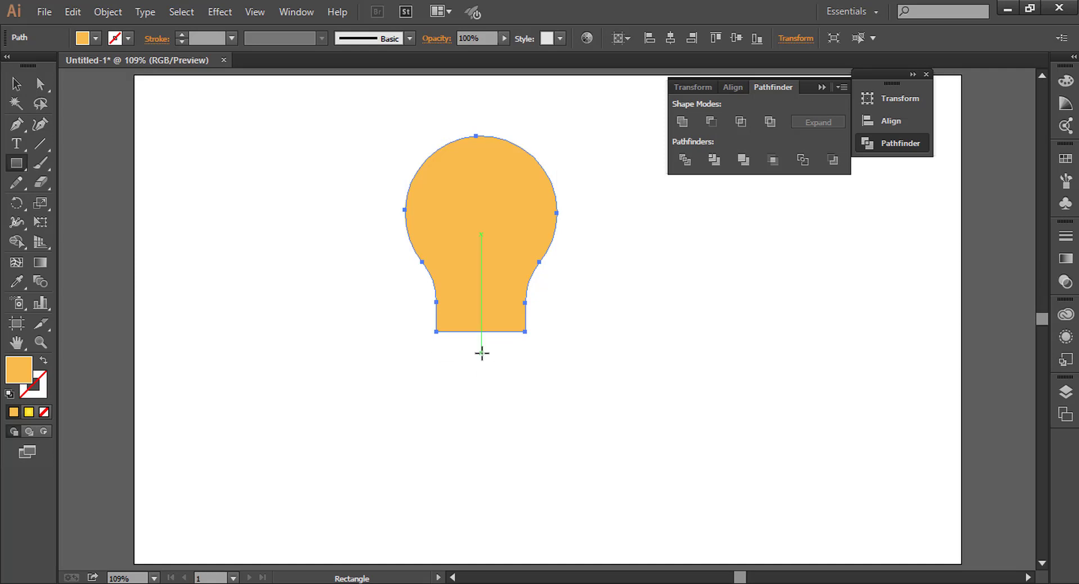
left_click_drag(481, 353, 522, 361)
key("ctrl+space")
left_click_drag(346, 281, 697, 442)
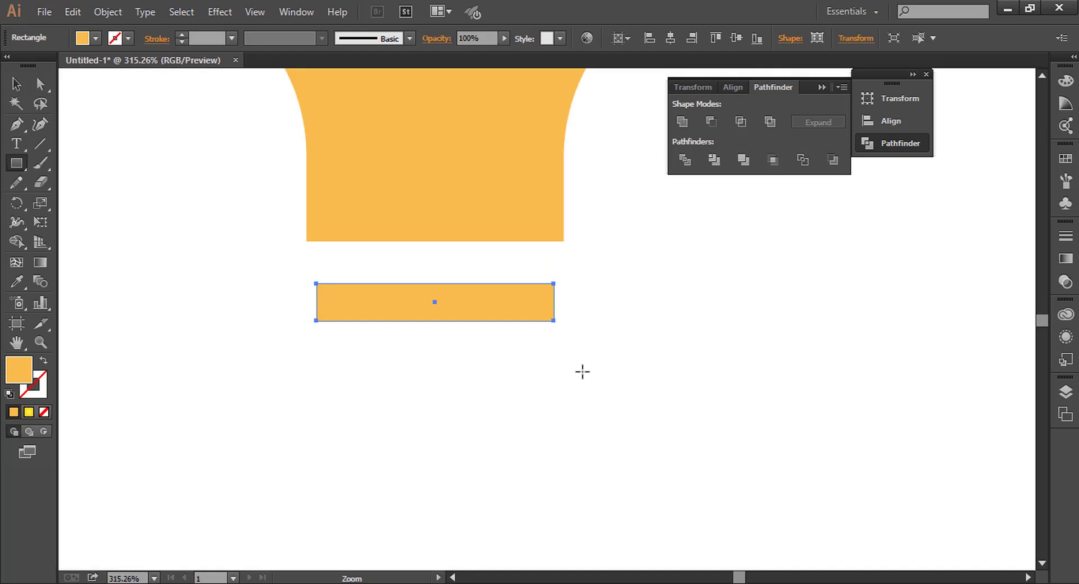
left_click(17, 84)
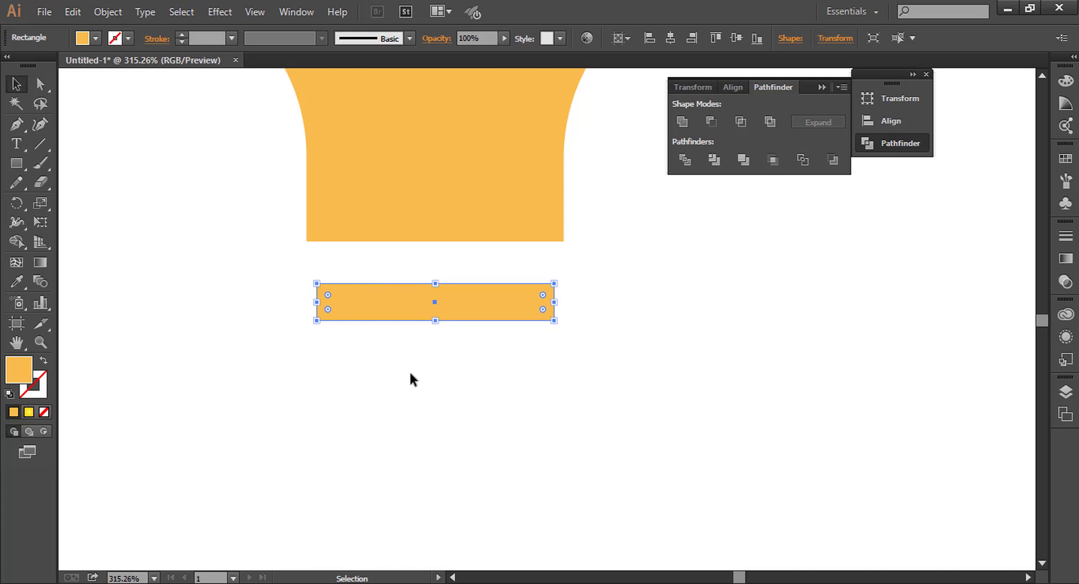
key("Up")
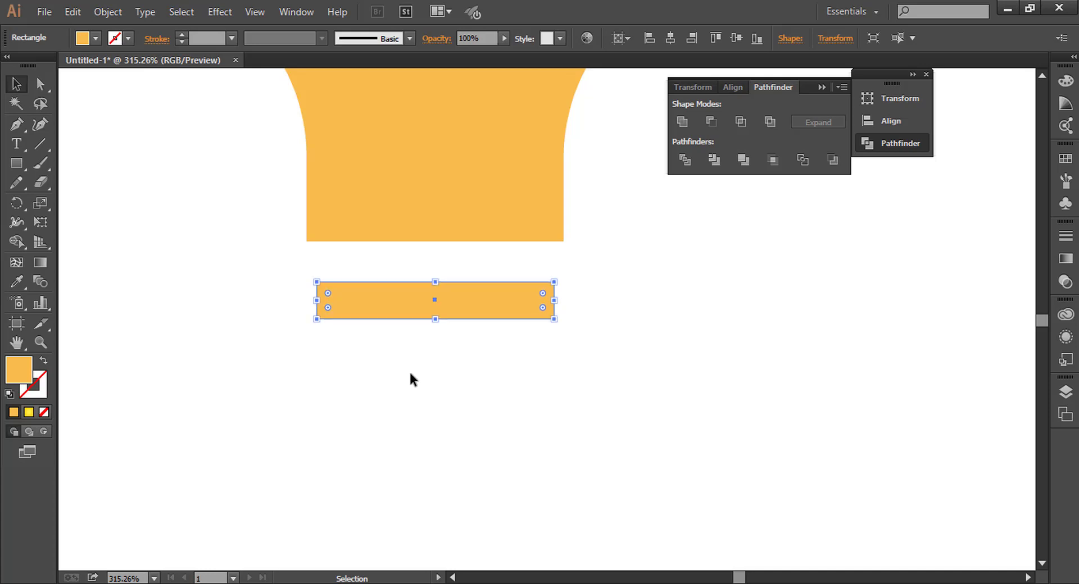
key("Up")
key("Up")
key("Up")
key("Up")
key("Up")
key("Up")
key("Up")
key("Up")
key("Up")
key("Up")
key("Up")
key("Up")
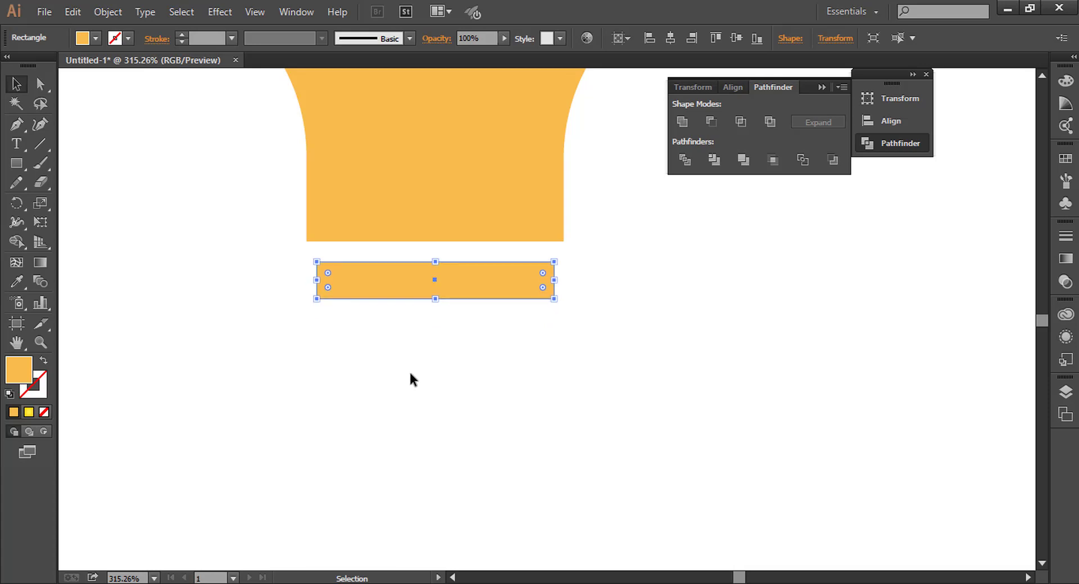
- Round the bar into a pill and duplicate it downward into three evenly spaced pills
left_click(301, 343)
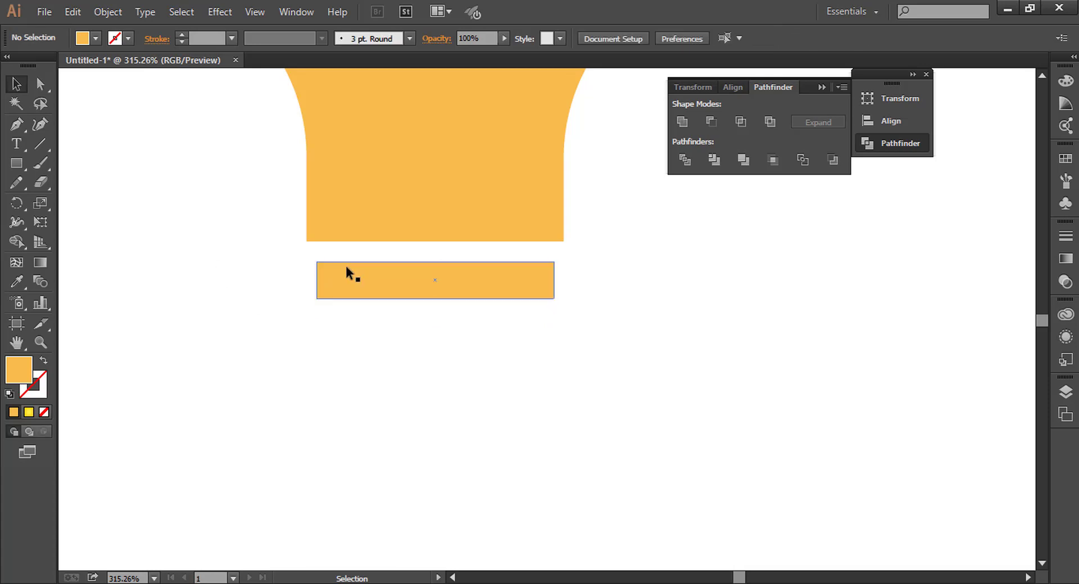
left_click(370, 294)
left_click_drag(329, 273, 346, 279)
left_click(334, 347)
left_click_drag(389, 288, 389, 344)
key("ctrl")
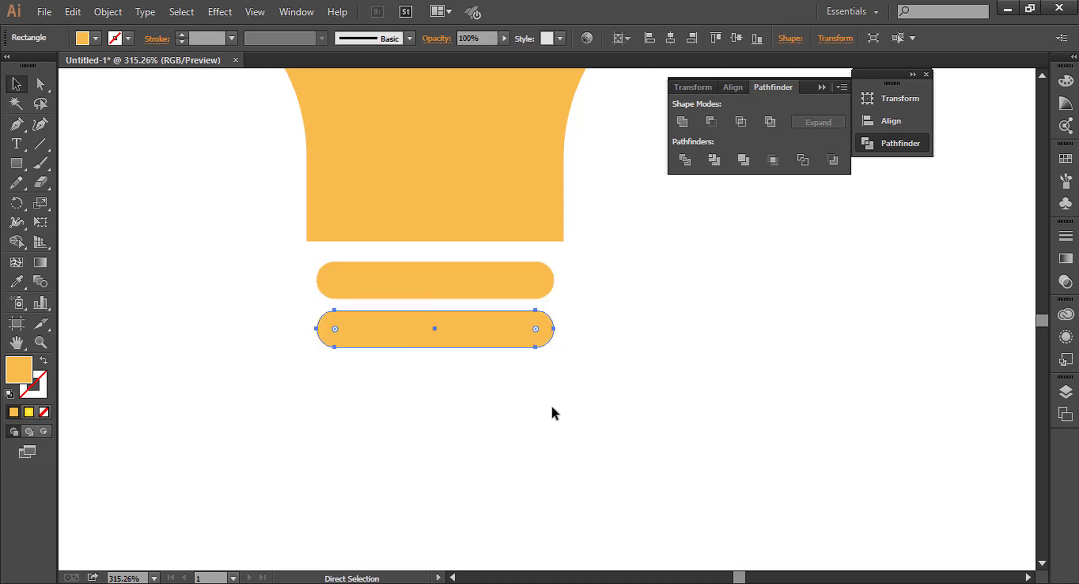
key("ctrl+d")
left_click(638, 407)
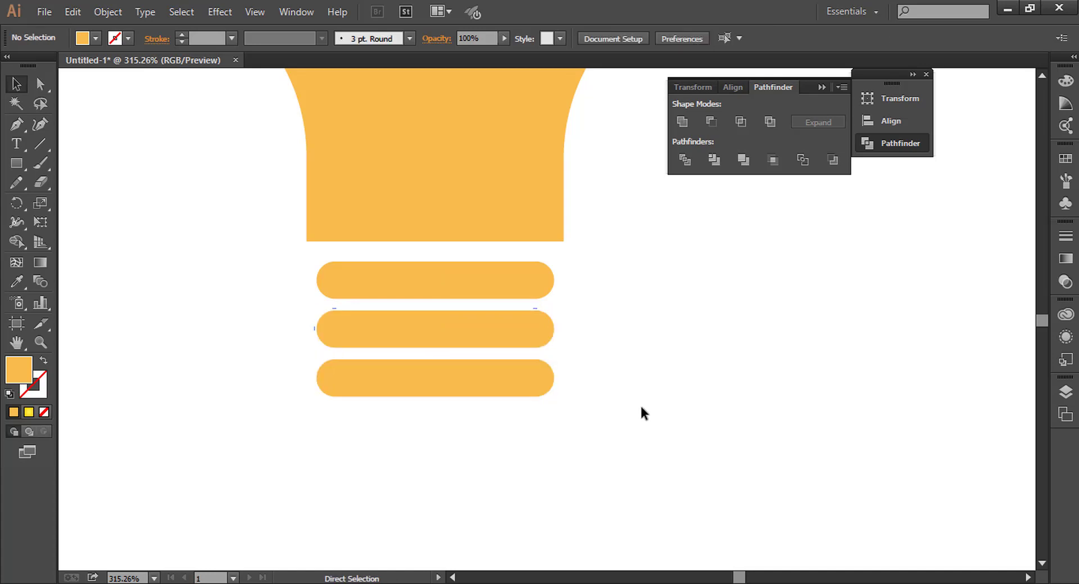
- Recolour all three pills dark grey #494948
key("ctrl+1")
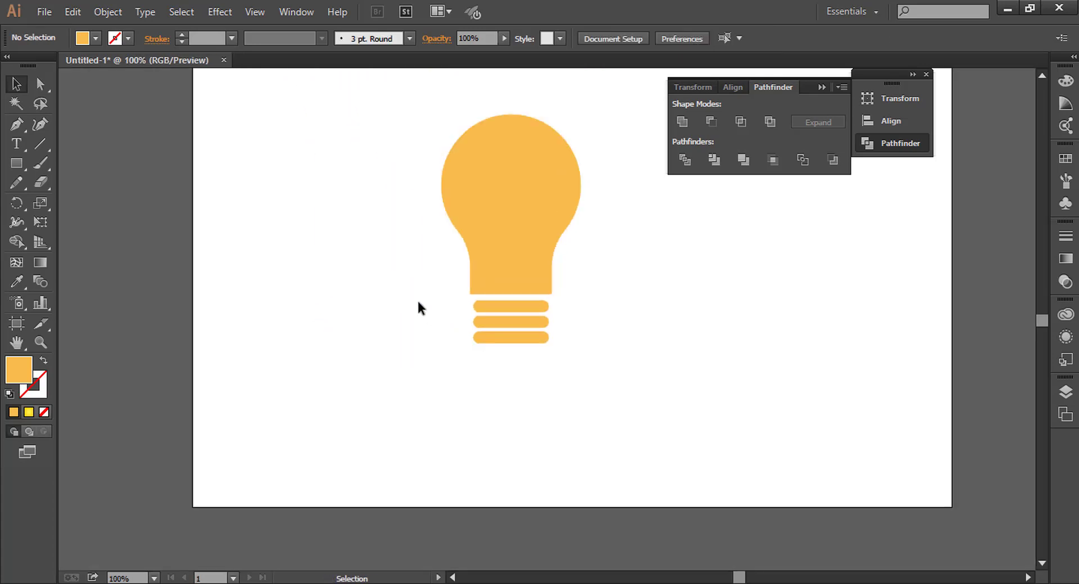
left_click_drag(418, 302, 626, 375)
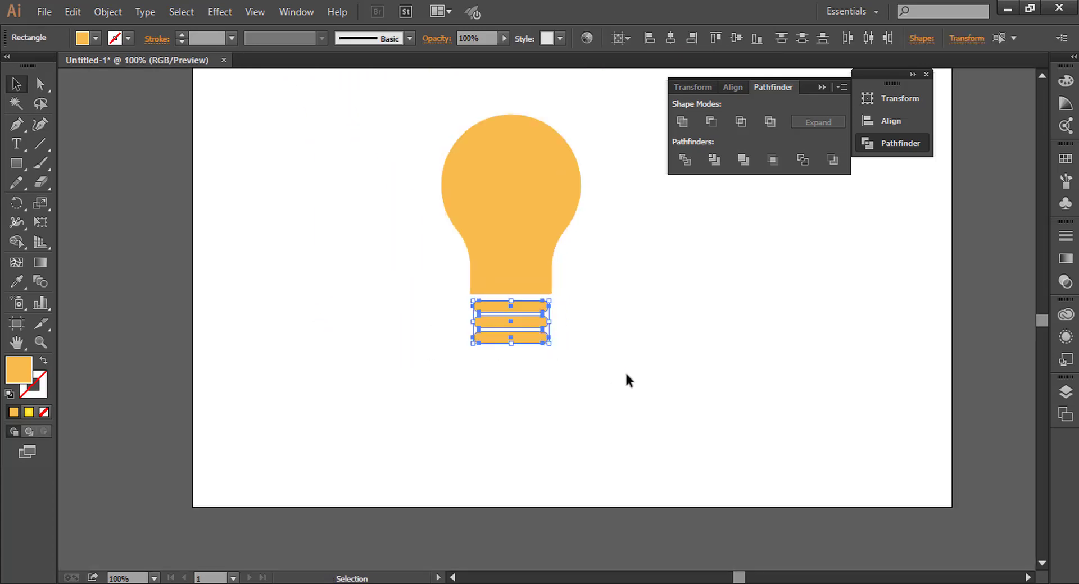
double_click(18, 371)
left_click(448, 360)
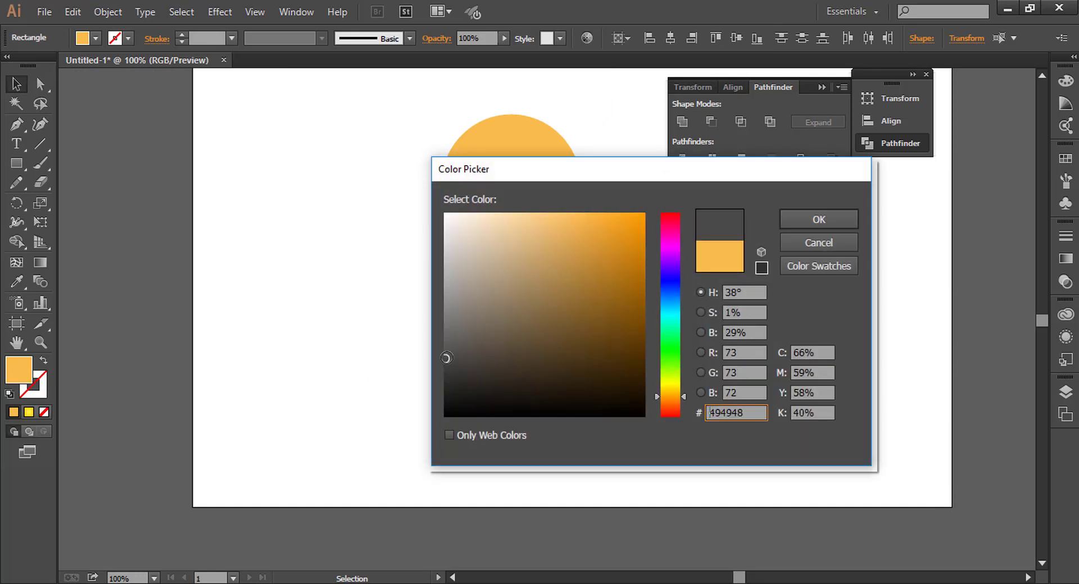
left_click(812, 218)
left_click(713, 391)
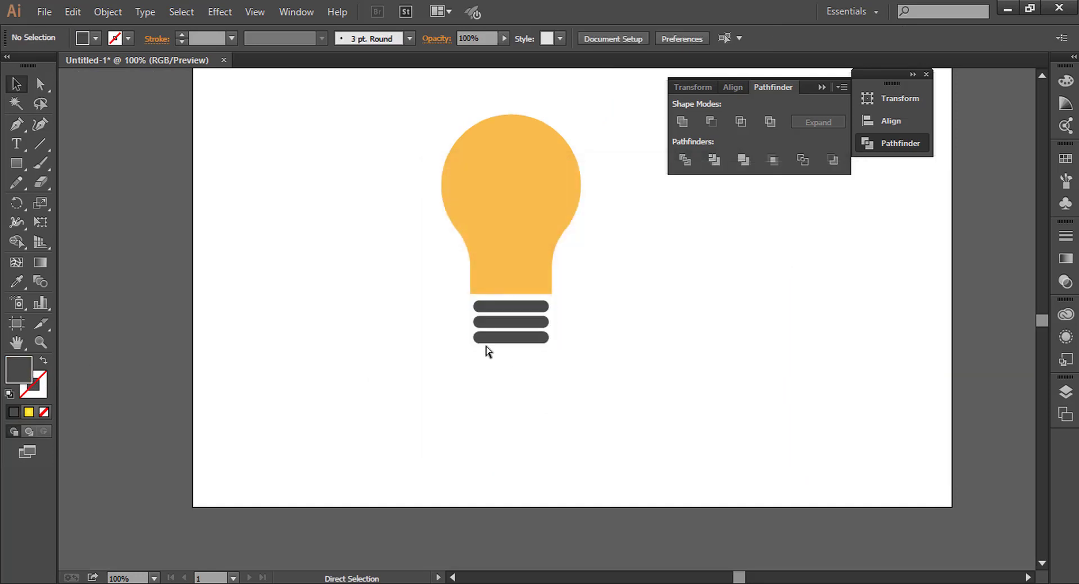
- Make a dark grey half-circle by subtracting a rectangle from a circle with Minus Front
left_click_drag(17, 164, 83, 204)
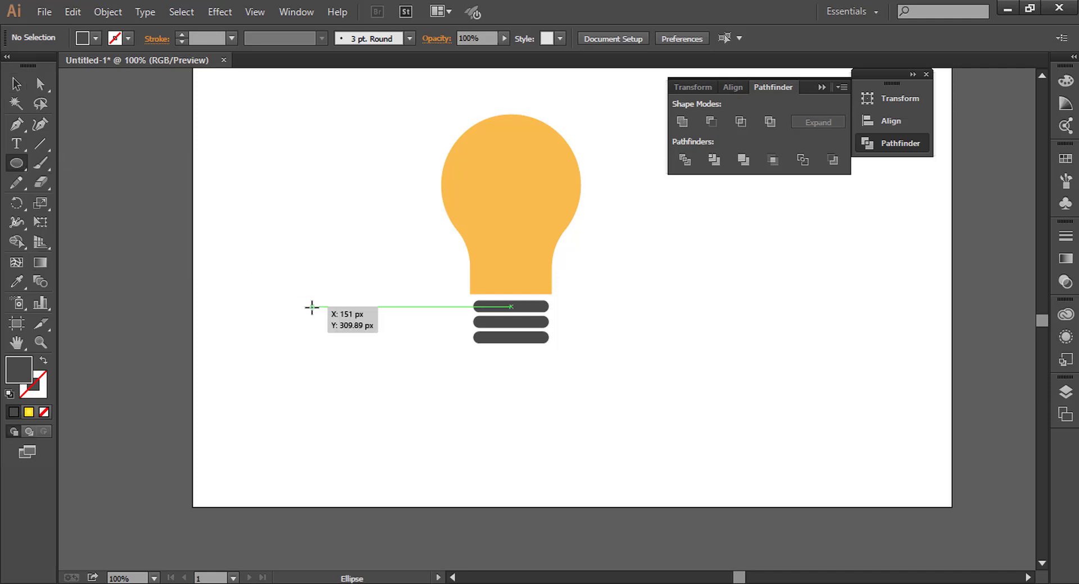
left_click_drag(311, 306, 359, 352)
left_click_drag(16, 168, 84, 163)
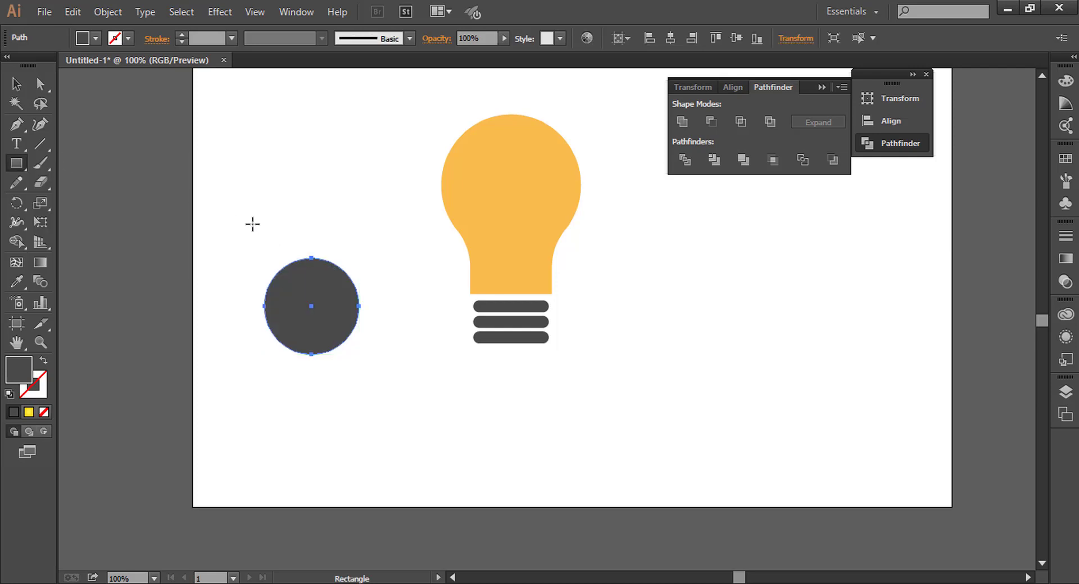
left_click_drag(234, 213, 381, 338)
left_click(17, 83)
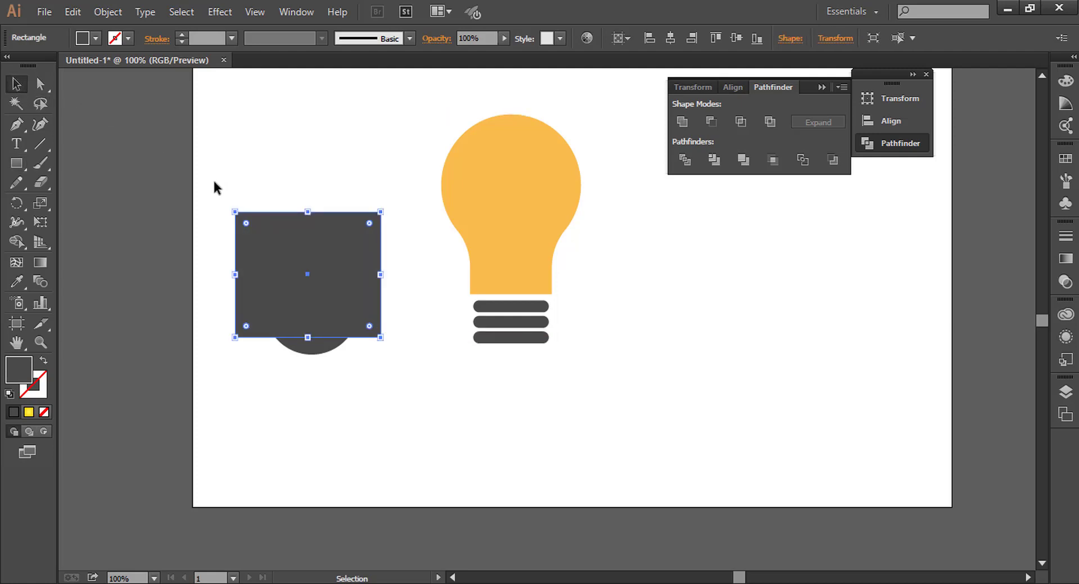
left_click_drag(214, 182, 413, 429)
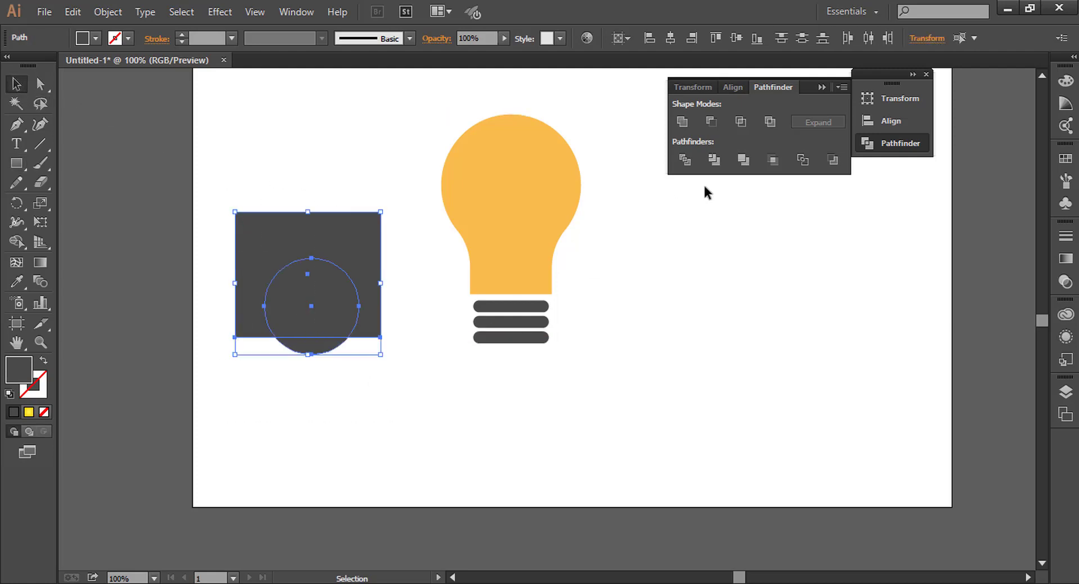
left_click(712, 126)
- Move the half-circle cap under the three grey bars
left_click(348, 254)
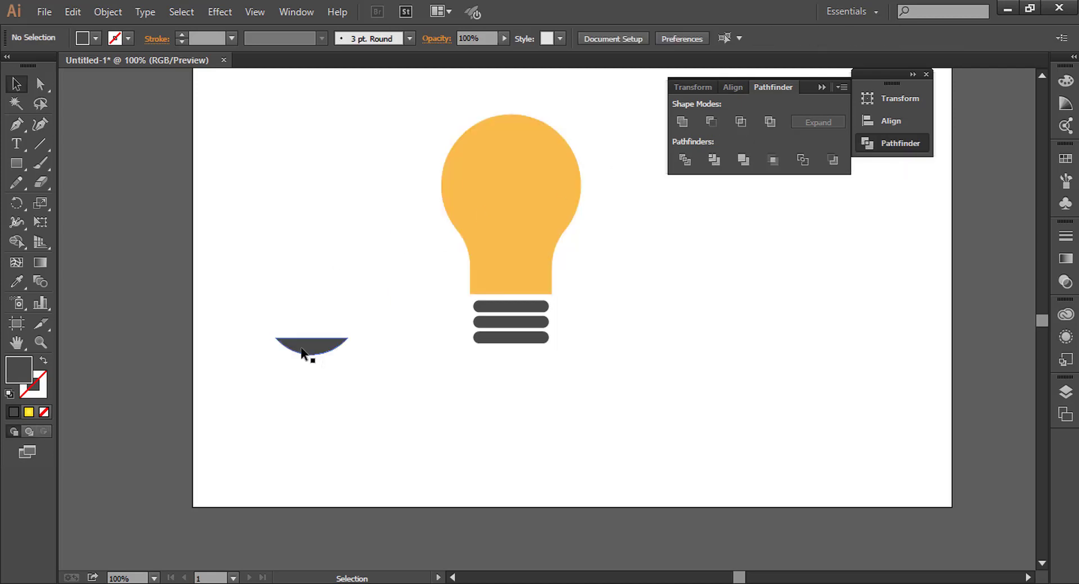
left_click_drag(310, 354, 501, 356)
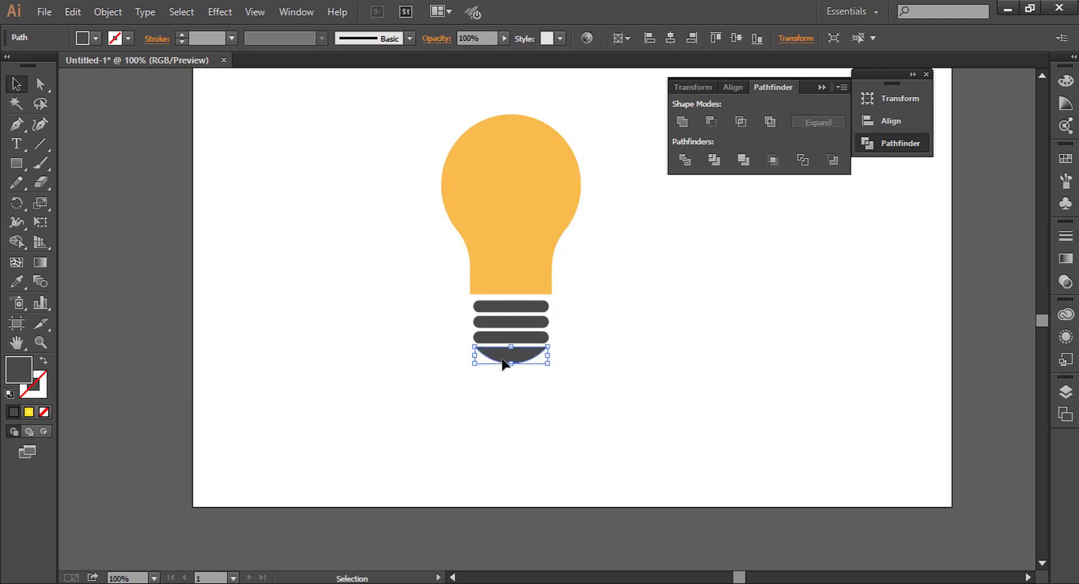
left_click(636, 396)
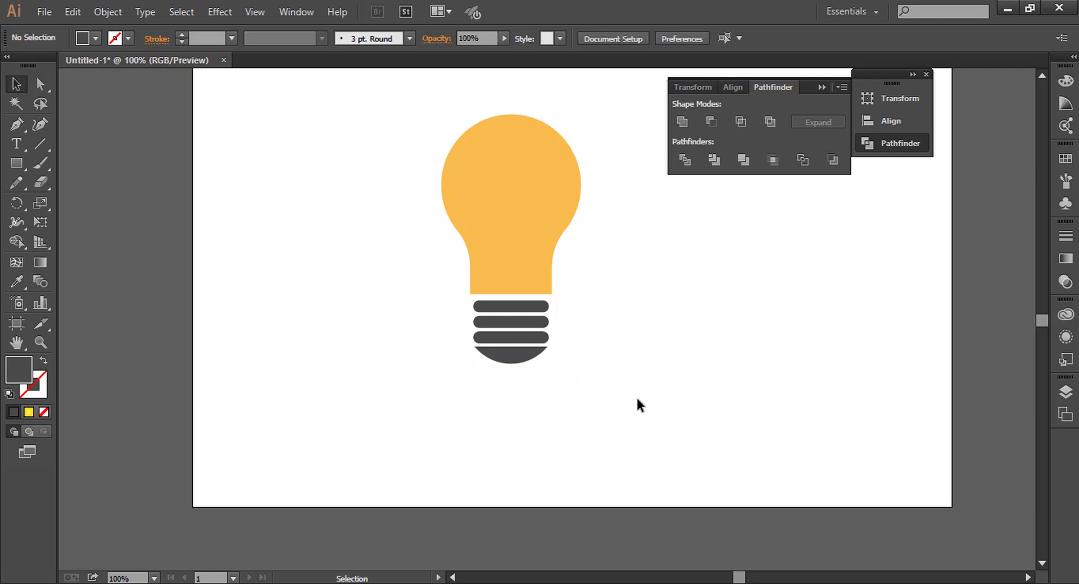
- Close the Pathfinder panel and select the entire light bulb icon
left_click(820, 88)
left_click(924, 75)
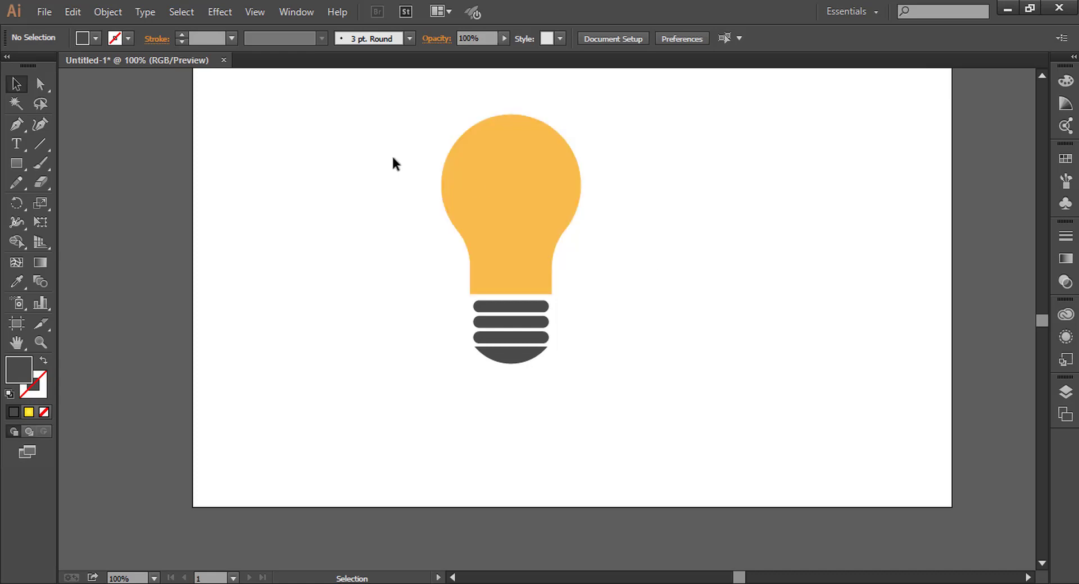
left_click_drag(342, 137, 721, 441)
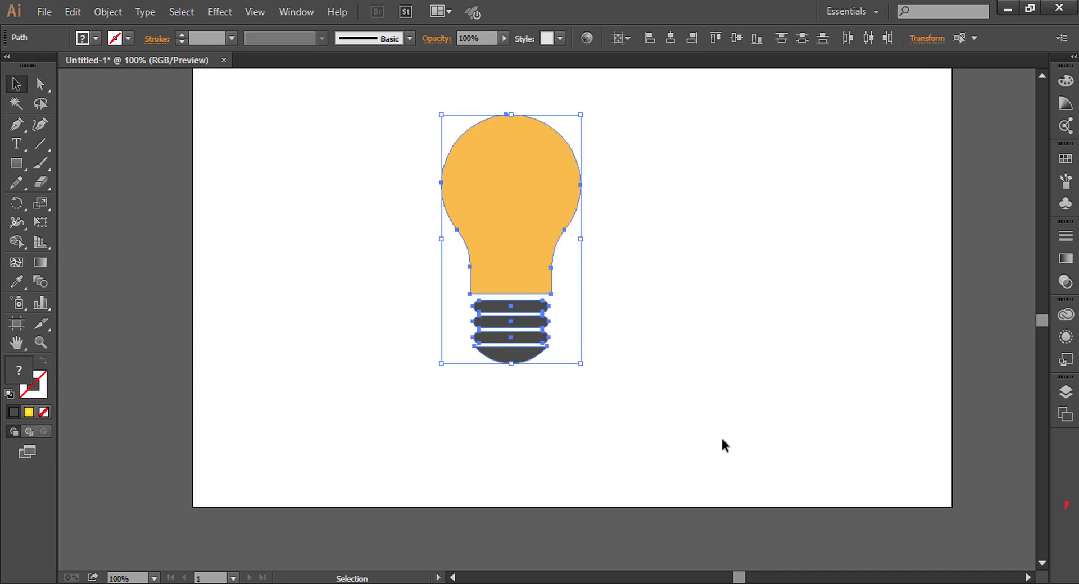